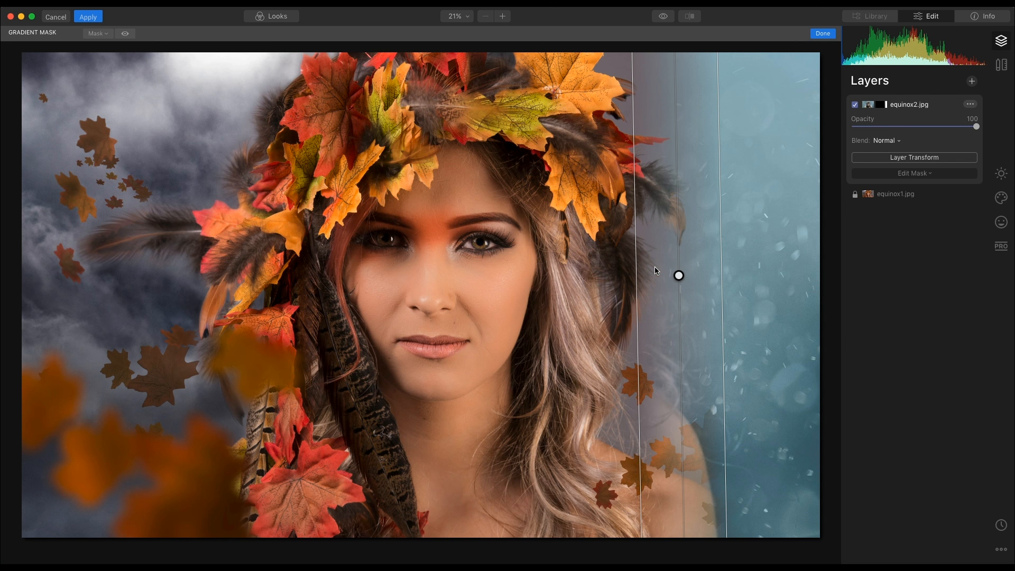
Step: Drag the gradient lines left across the face so equinox2.jpg covers the right half, and apply the gradient mask
drag(678, 275, 426, 273)
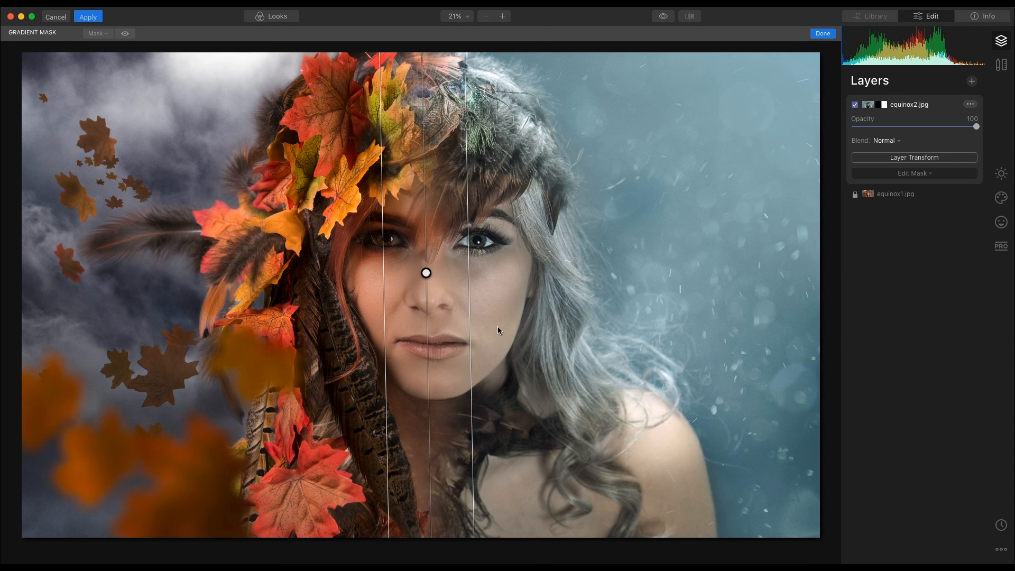
click(938, 178)
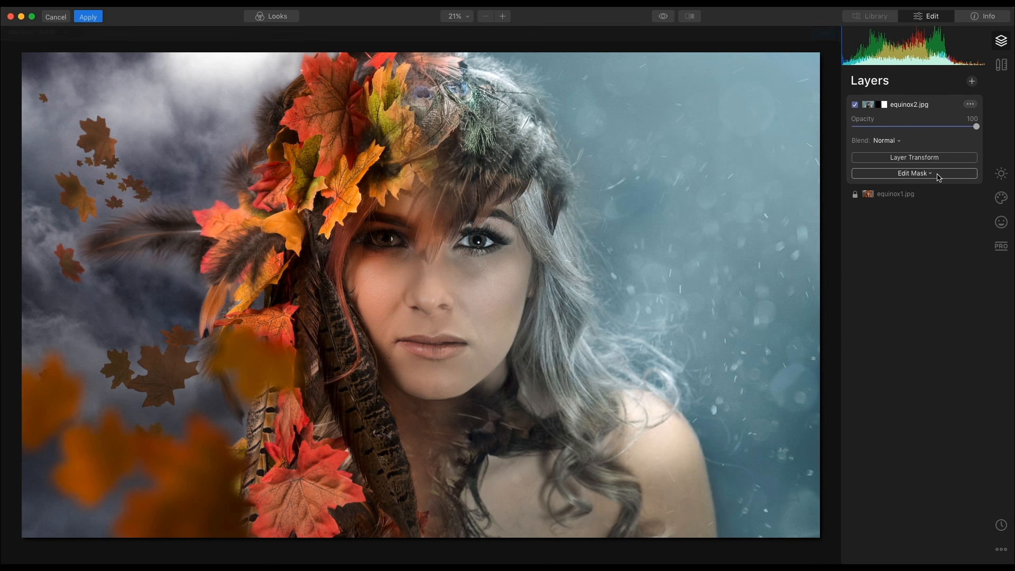
Step: Switch the mask to Brush at 100% opacity and thicken the hair strand between the eyes
click(937, 177)
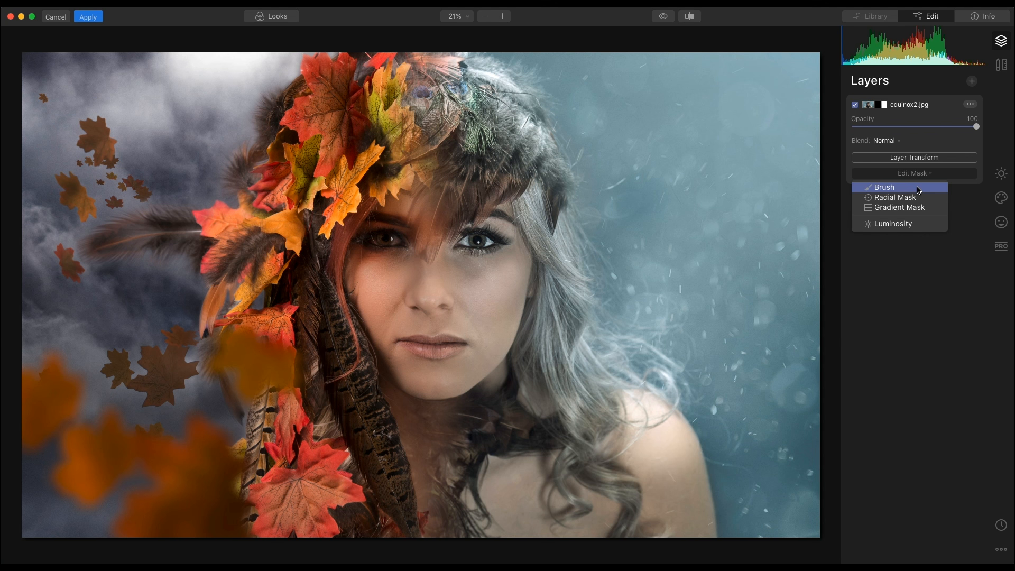
click(899, 188)
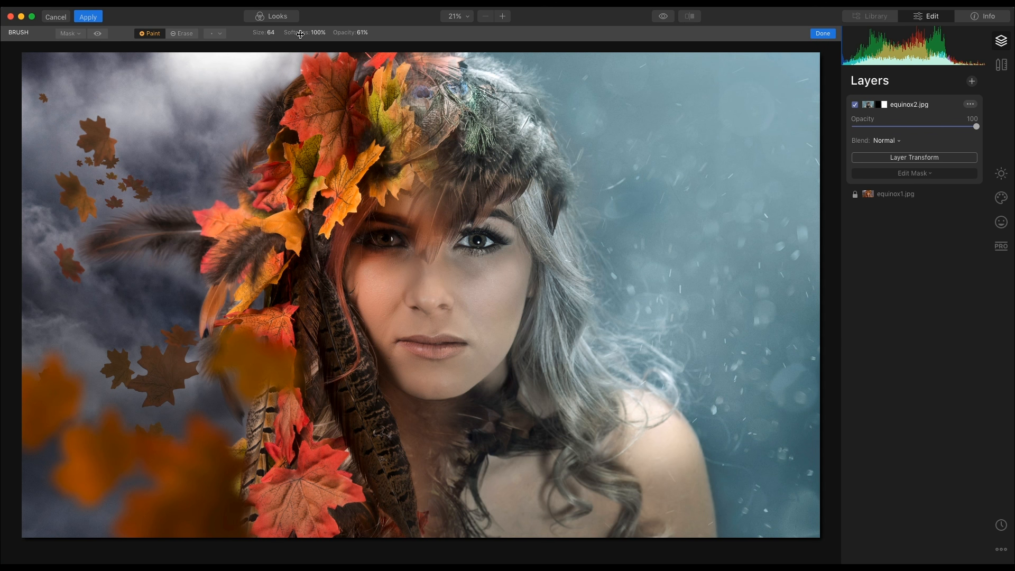
click(364, 35)
drag(365, 46, 403, 46)
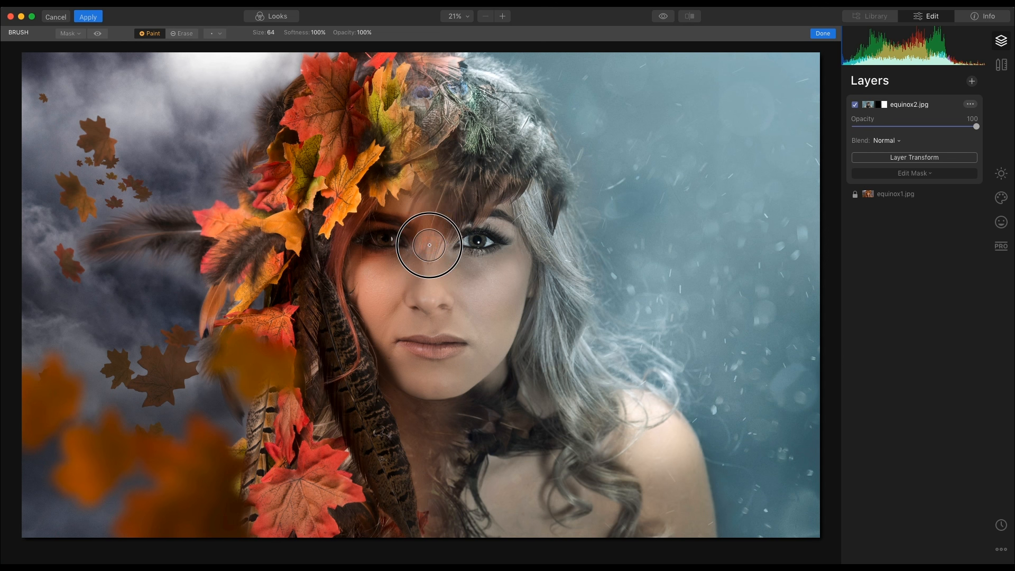
mouse_move(453, 180)
mouse_down()
mouse_move(432, 242)
mouse_move(430, 185)
mouse_move(459, 136)
mouse_move(430, 90)
mouse_move(451, 148)
mouse_up()
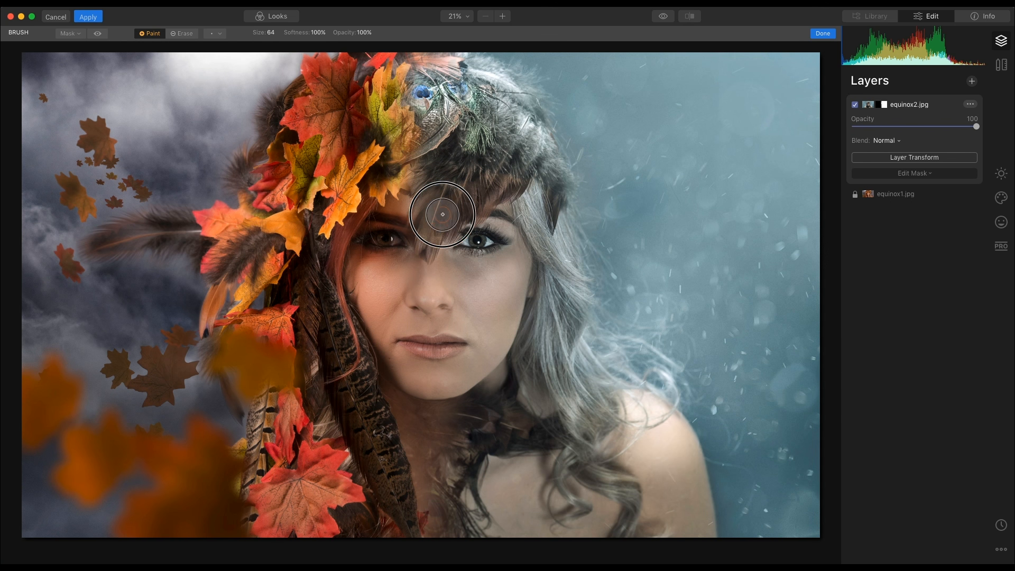
drag(441, 222, 438, 254)
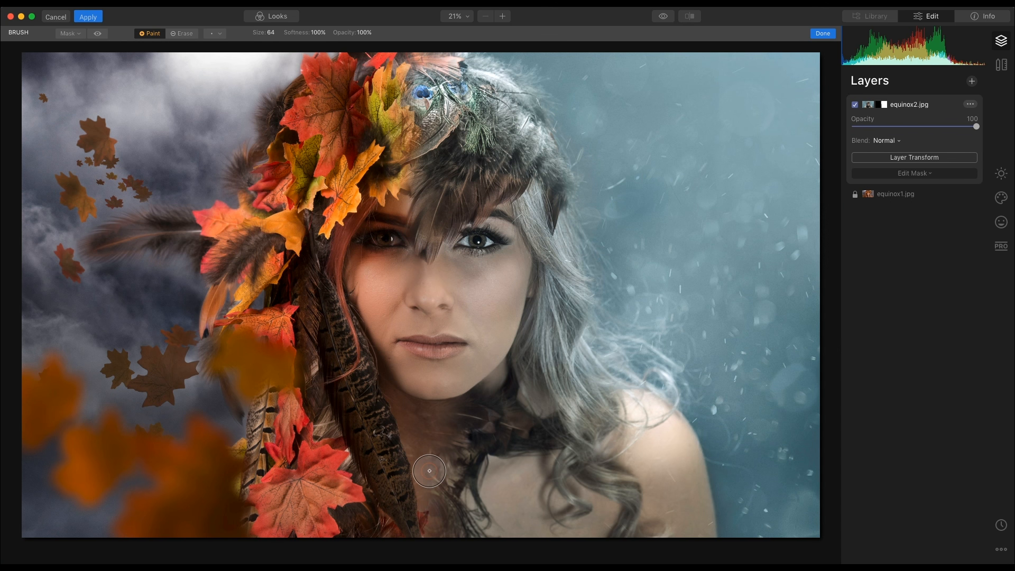
Step: Lower brush opacity to 67%, then 34%, and paint dark fur down the chest to the bottom edge
click(365, 33)
drag(365, 45, 352, 46)
mouse_move(433, 462)
mouse_down()
mouse_move(443, 518)
mouse_move(459, 532)
mouse_move(429, 441)
mouse_move(425, 449)
mouse_move(445, 500)
mouse_move(430, 420)
mouse_move(452, 500)
mouse_move(469, 483)
mouse_move(438, 425)
mouse_move(477, 429)
mouse_move(438, 422)
mouse_move(489, 414)
mouse_move(424, 436)
mouse_move(439, 541)
mouse_up()
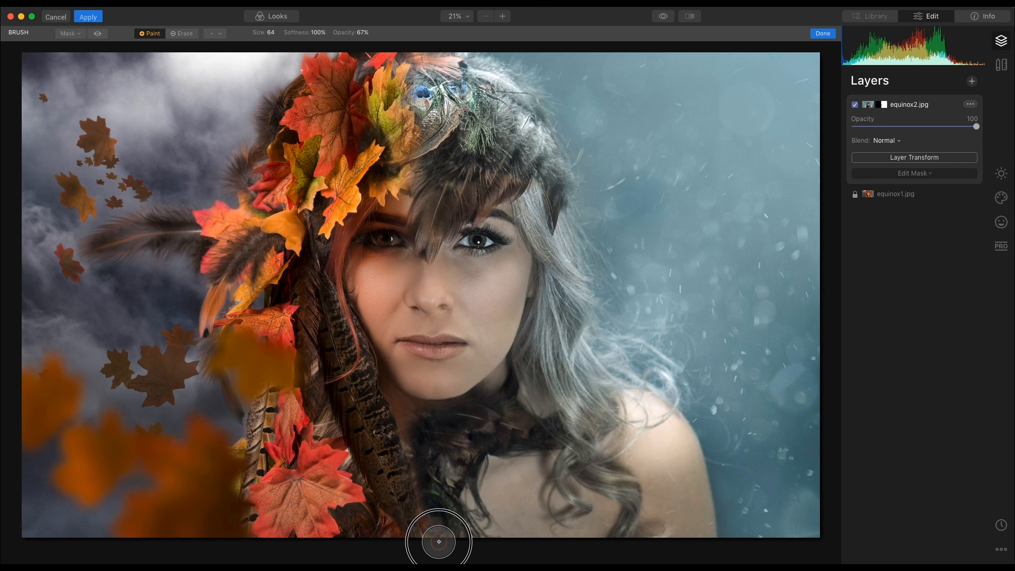
click(364, 38)
drag(363, 40, 342, 61)
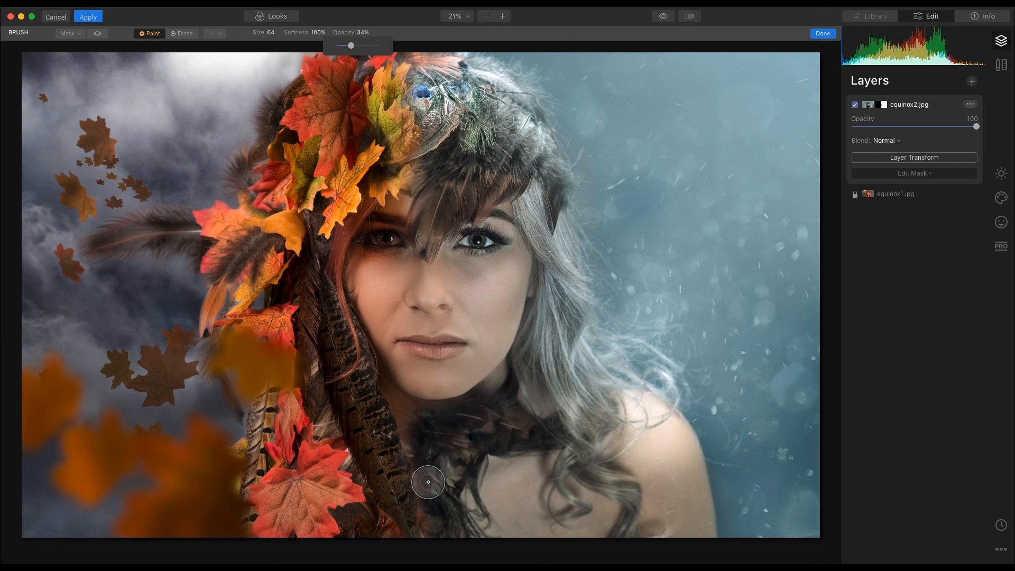
click(423, 439)
mouse_move(426, 446)
mouse_down()
mouse_move(435, 502)
mouse_move(456, 528)
mouse_up()
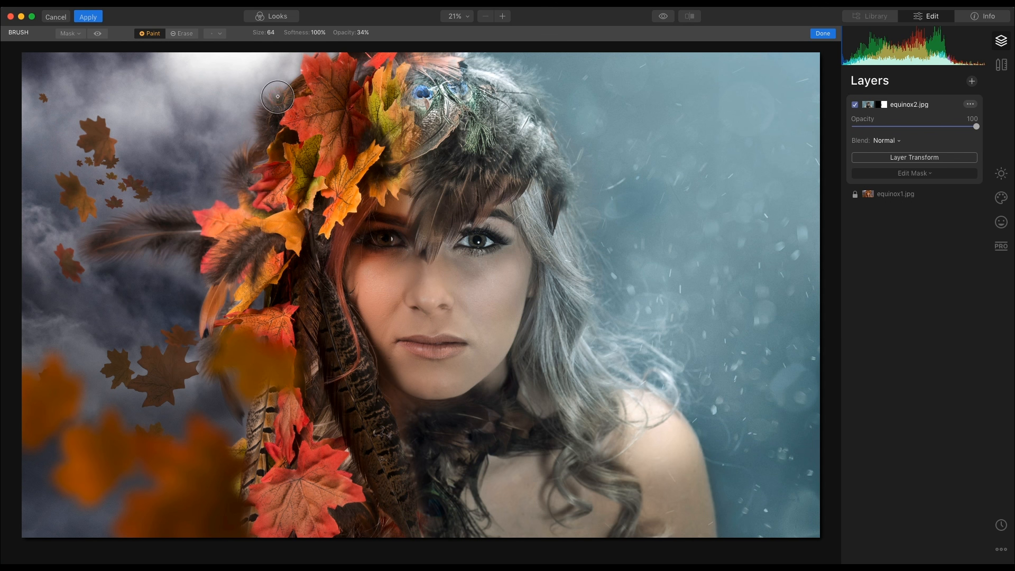
click(269, 35)
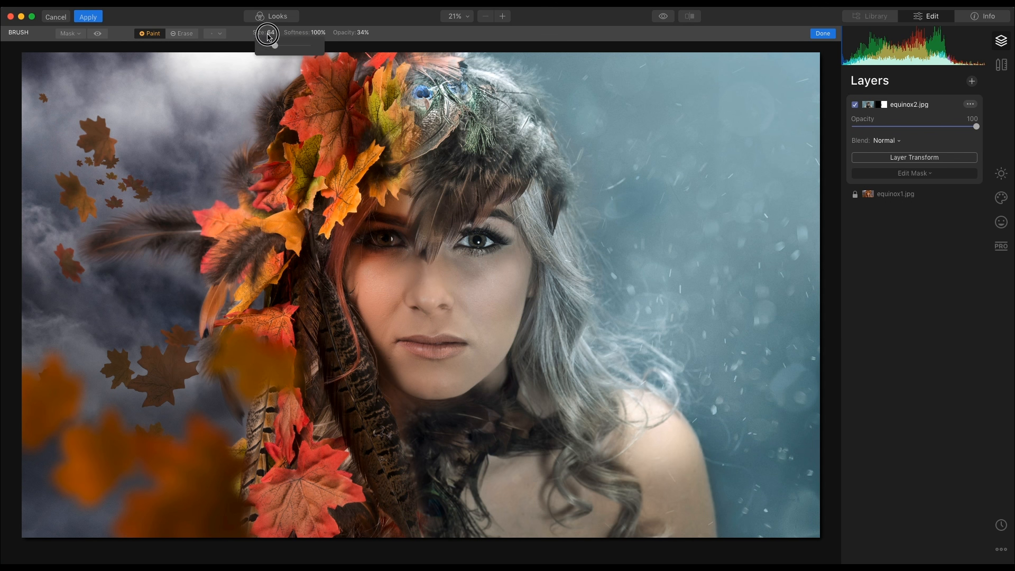
Step: Shrink the brush to size 38, set it to Erase, and erase the blend over the left eye
drag(276, 49, 271, 47)
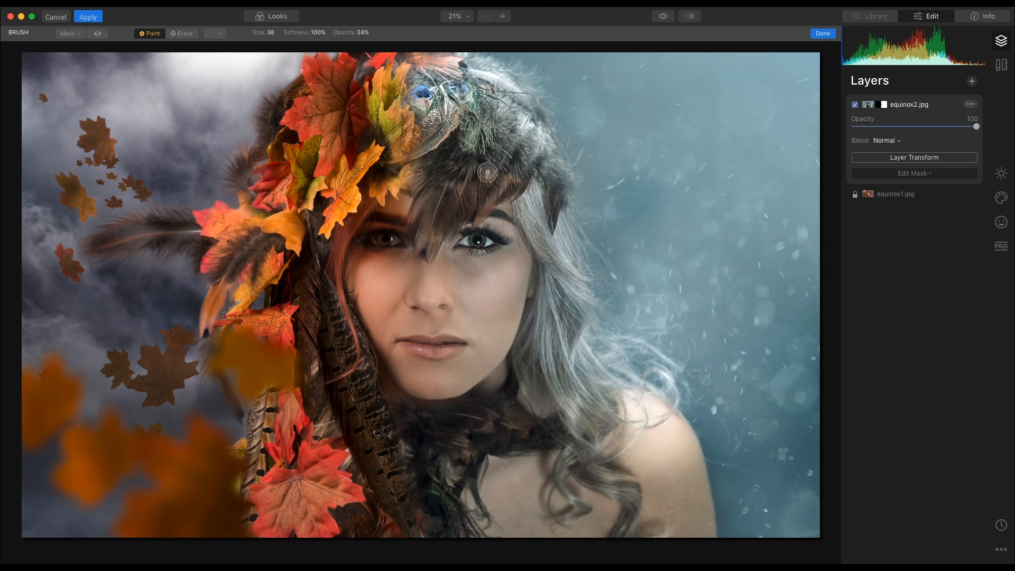
click(182, 34)
mouse_move(399, 246)
mouse_down()
mouse_move(363, 239)
mouse_move(398, 242)
mouse_move(357, 240)
mouse_move(390, 241)
mouse_move(357, 242)
mouse_move(346, 259)
mouse_up()
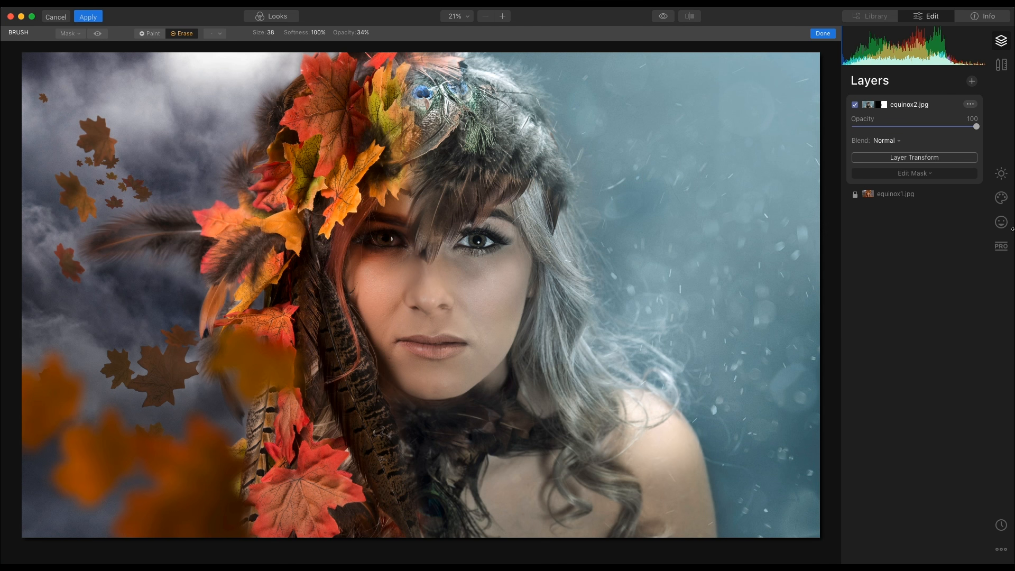
click(974, 81)
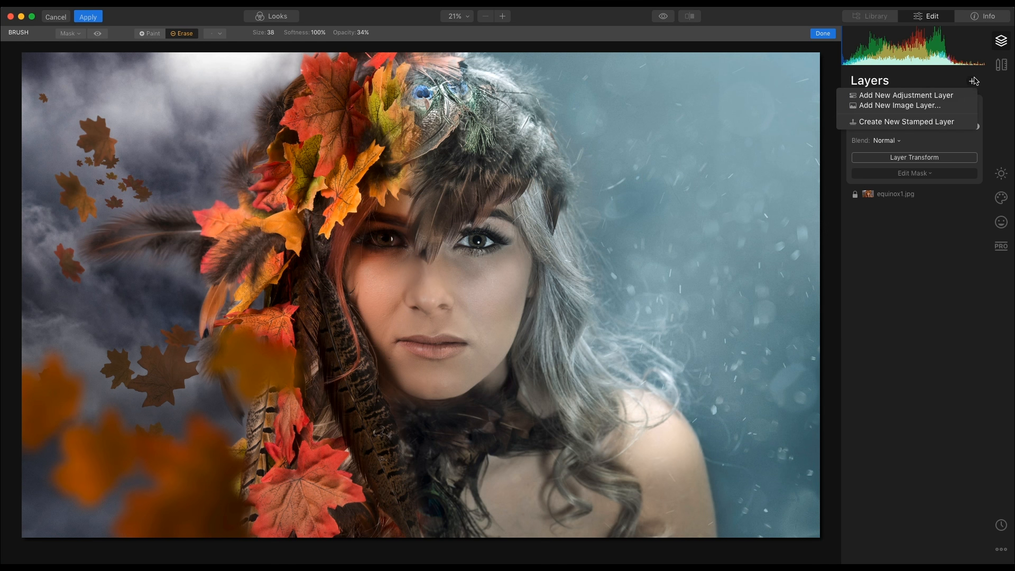
Step: Load SNOW 5.jpg through Add New Image Layer as a snow texture above the portrait
click(950, 106)
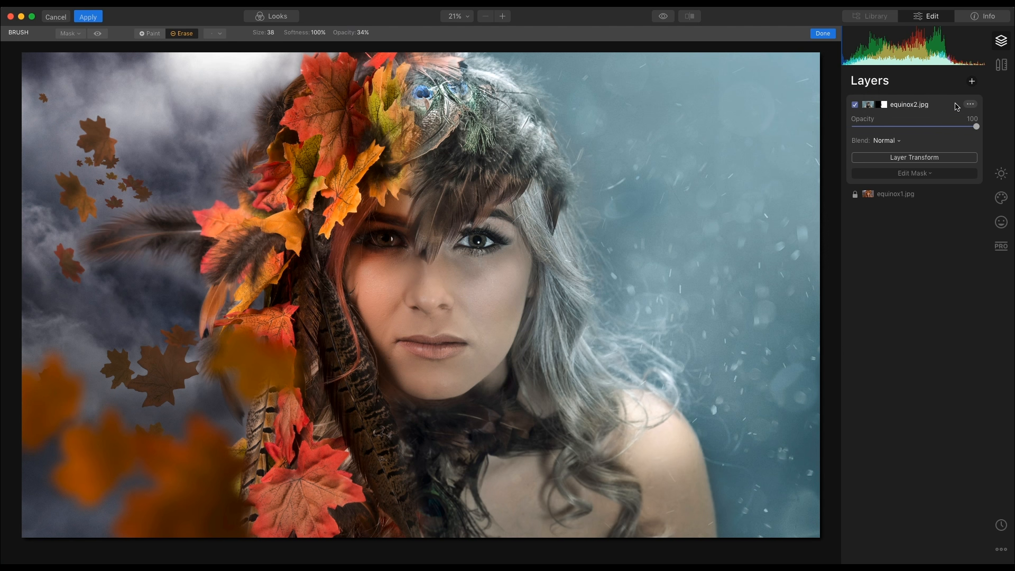
click(382, 72)
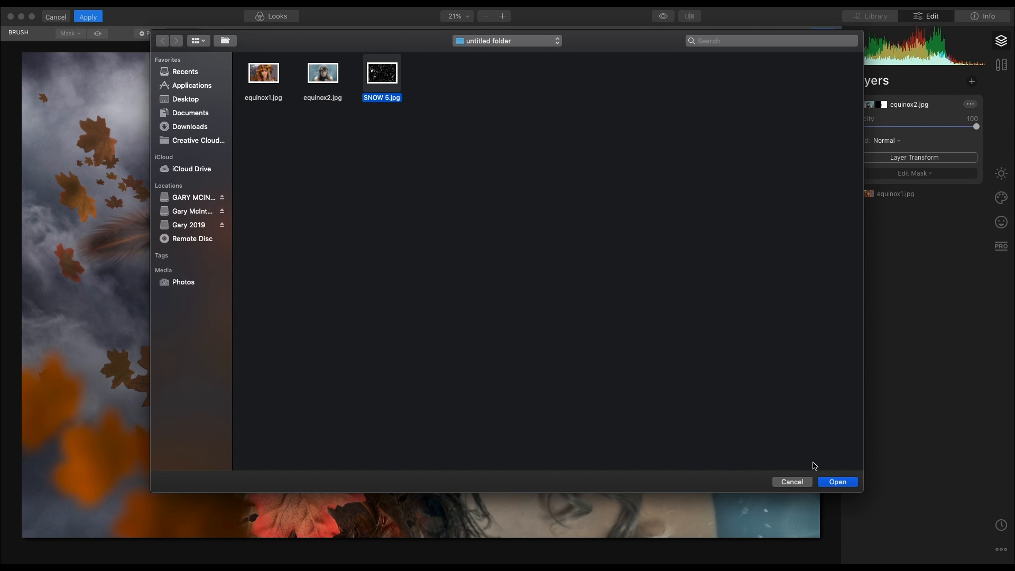
click(847, 484)
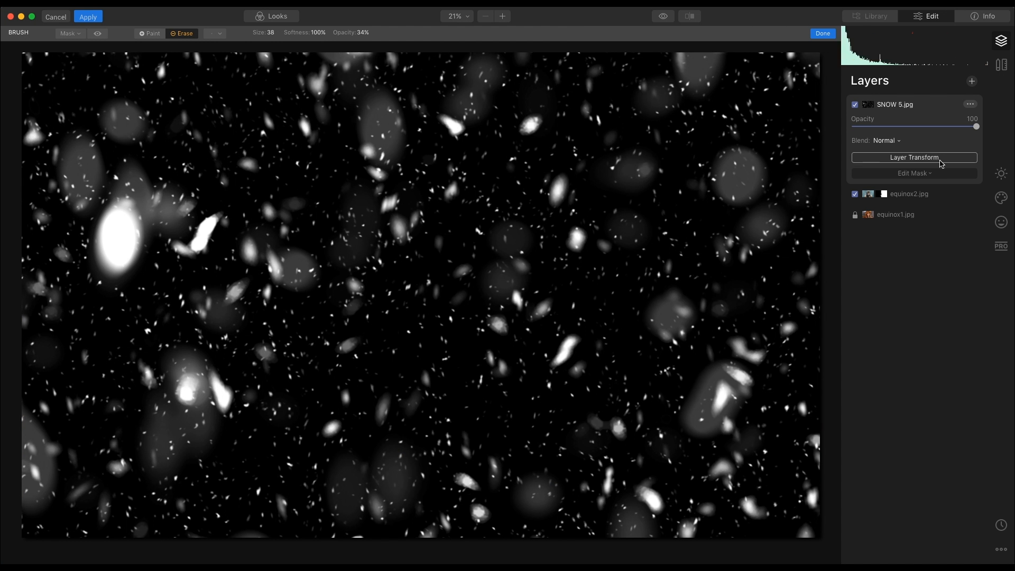
click(931, 176)
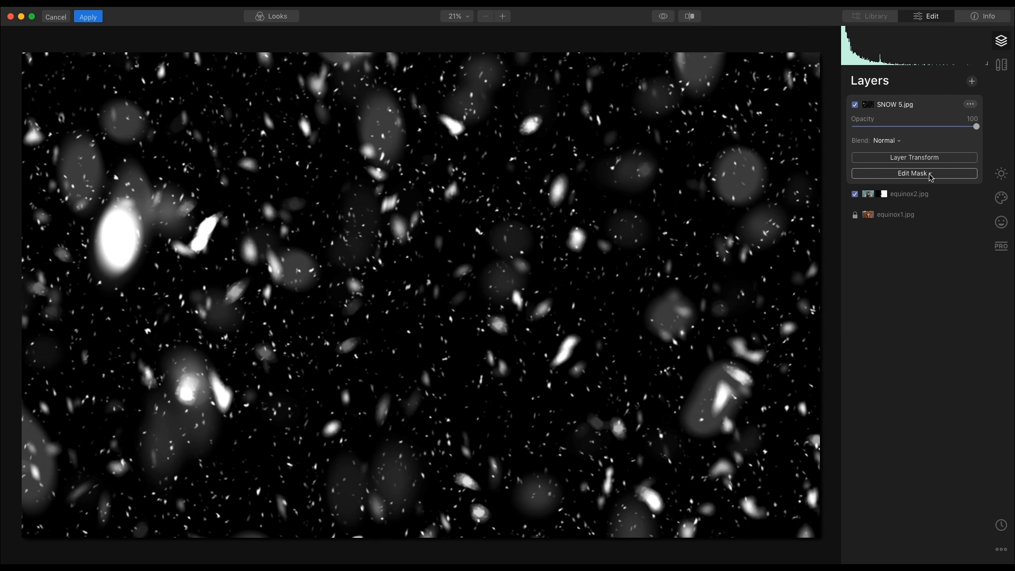
Step: Give the snow layer a gradient mask that reveals the portrait on the left
click(909, 211)
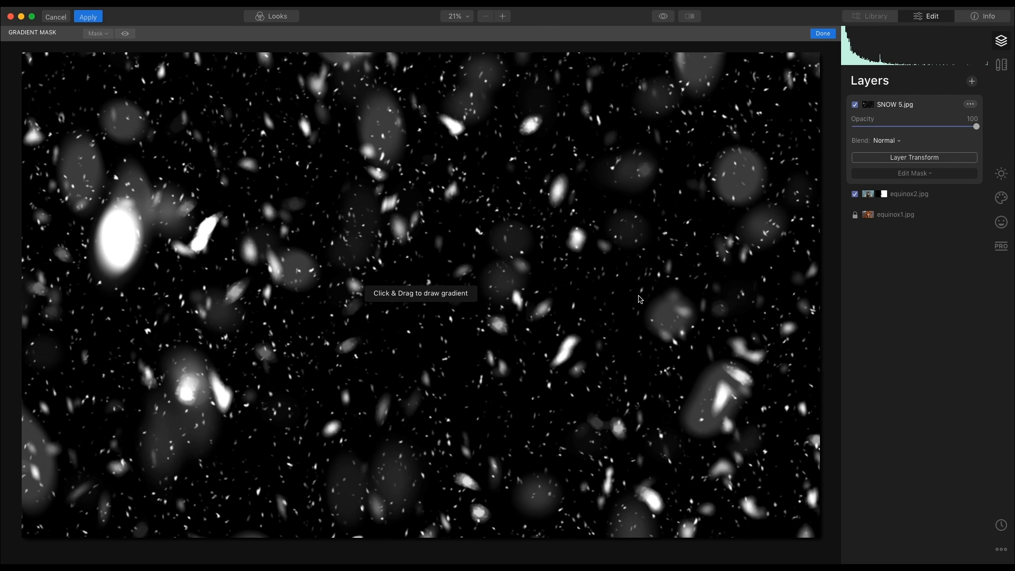
drag(628, 303, 327, 227)
drag(483, 268, 460, 297)
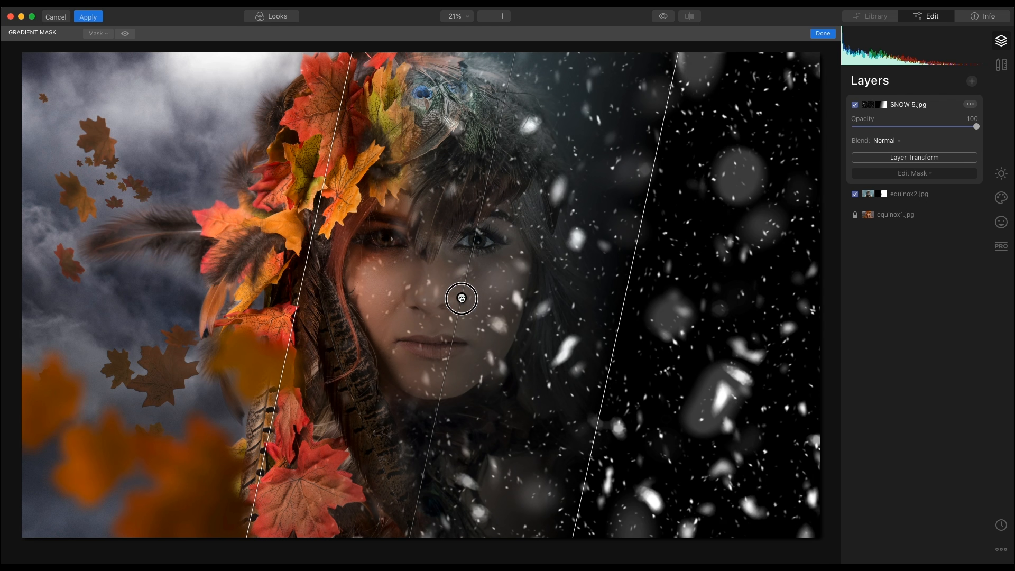
click(916, 178)
Step: Set the snow layer's blend mode to Screen
click(898, 142)
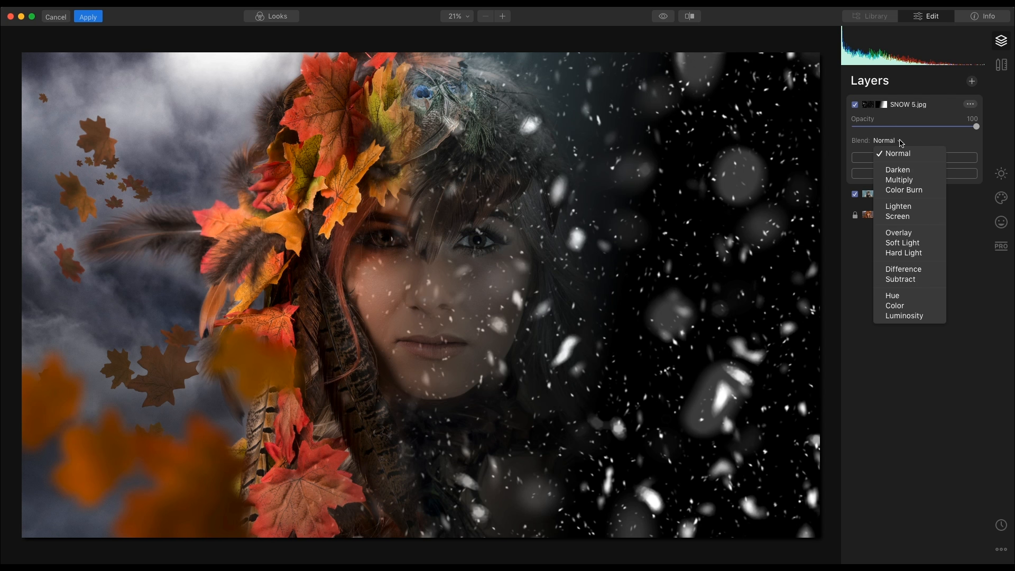
click(898, 216)
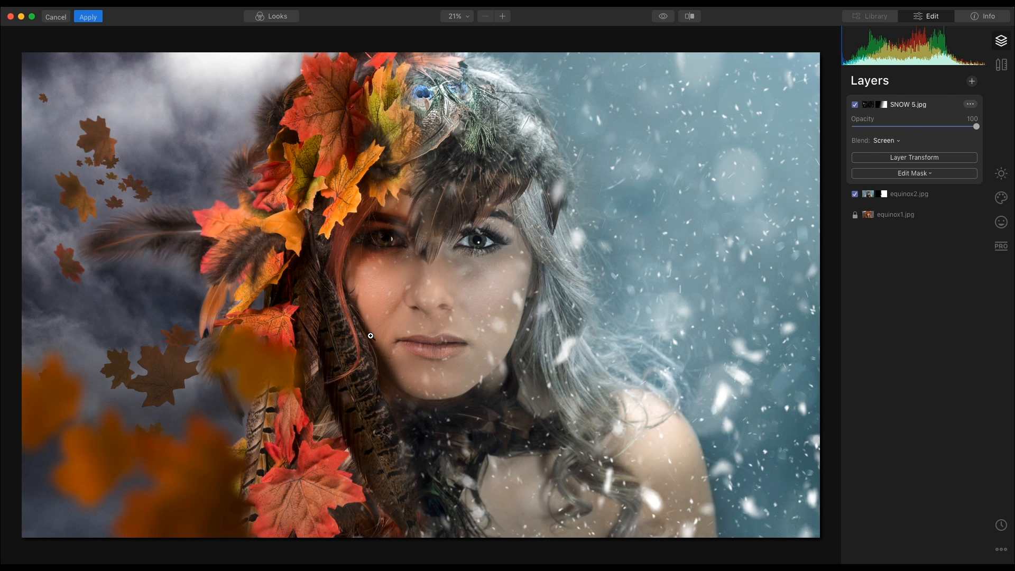
click(930, 173)
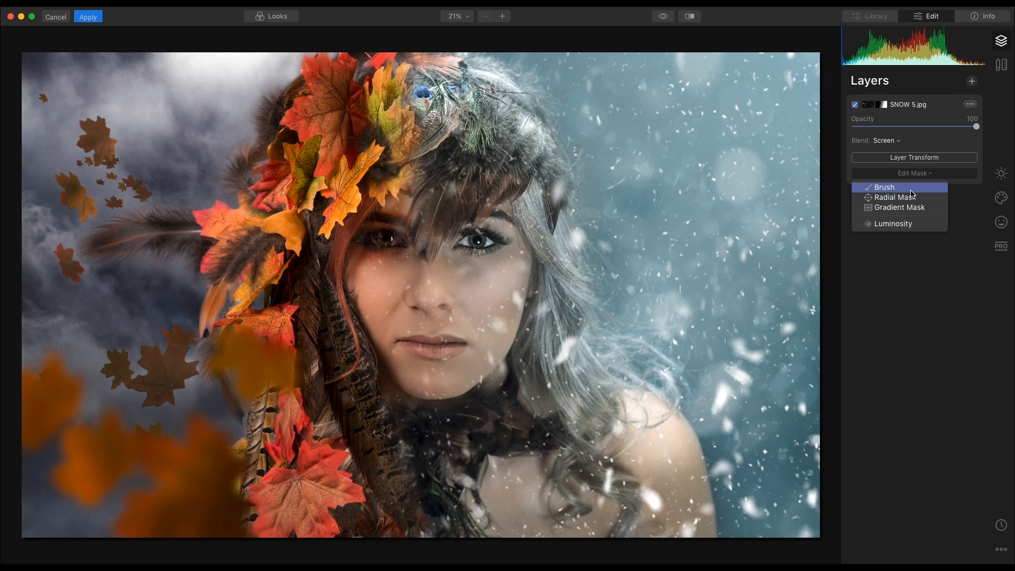
click(912, 193)
Step: With the brush mask set to Erase, remove snow from the left cheek and eye
click(180, 34)
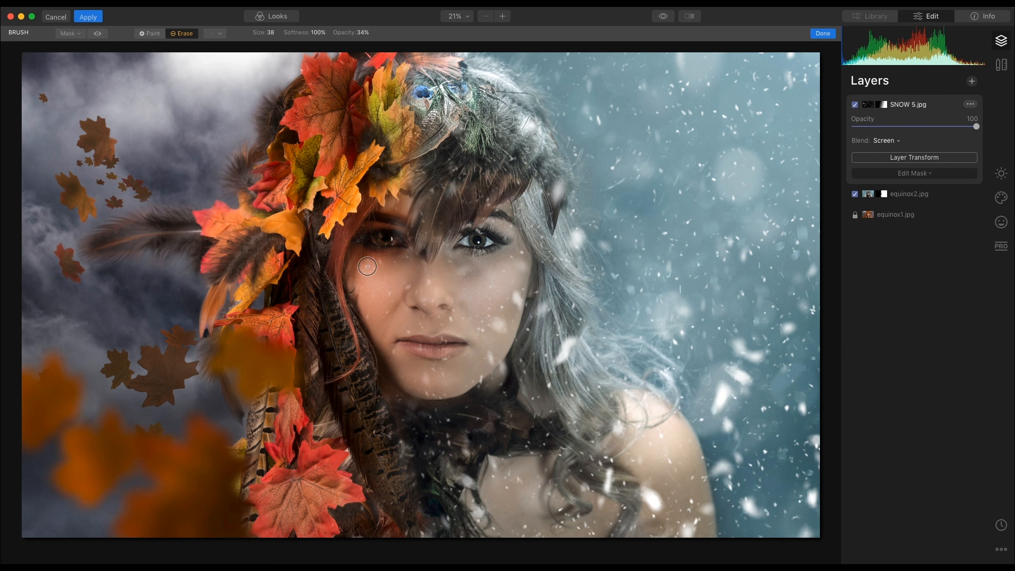
mouse_move(381, 263)
mouse_down()
mouse_move(360, 277)
mouse_move(441, 340)
mouse_move(364, 368)
mouse_move(400, 204)
mouse_move(379, 245)
mouse_move(392, 254)
mouse_move(378, 230)
mouse_move(413, 280)
mouse_up()
click(972, 82)
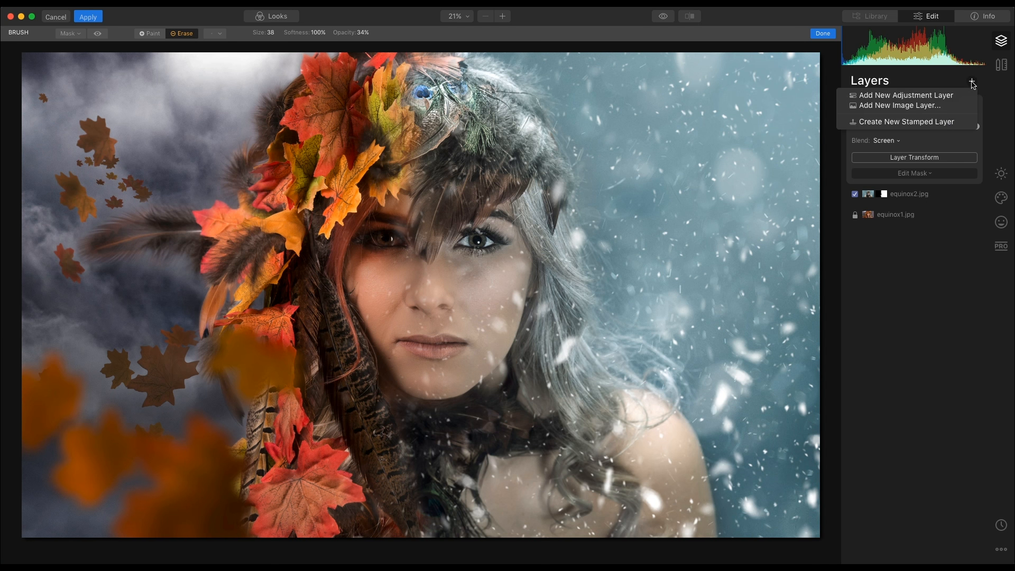
Step: Create a stamped layer, then in Essentials' AI Enhance set AI Accent 14 and AI Structure 5
click(950, 121)
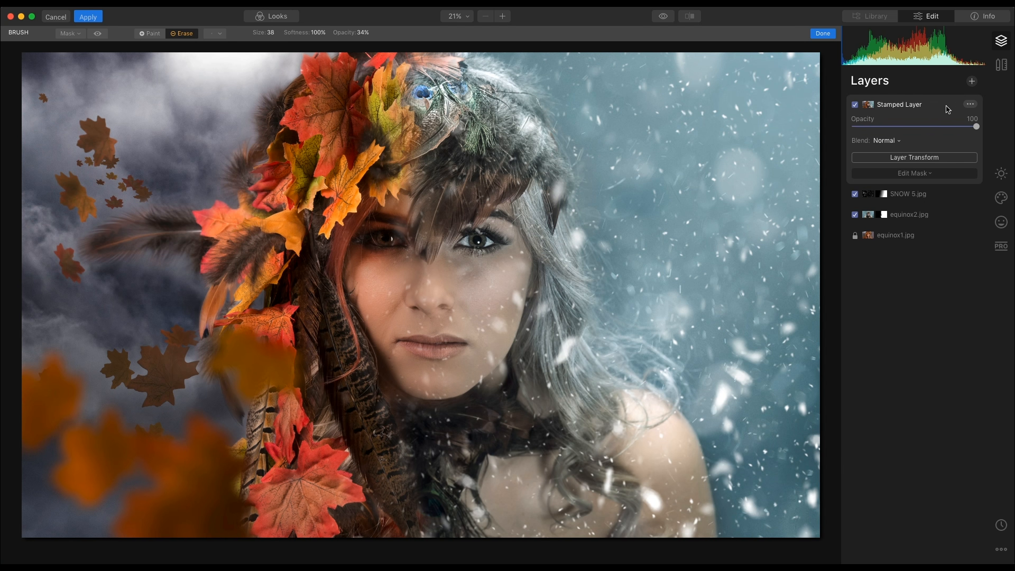
click(1001, 176)
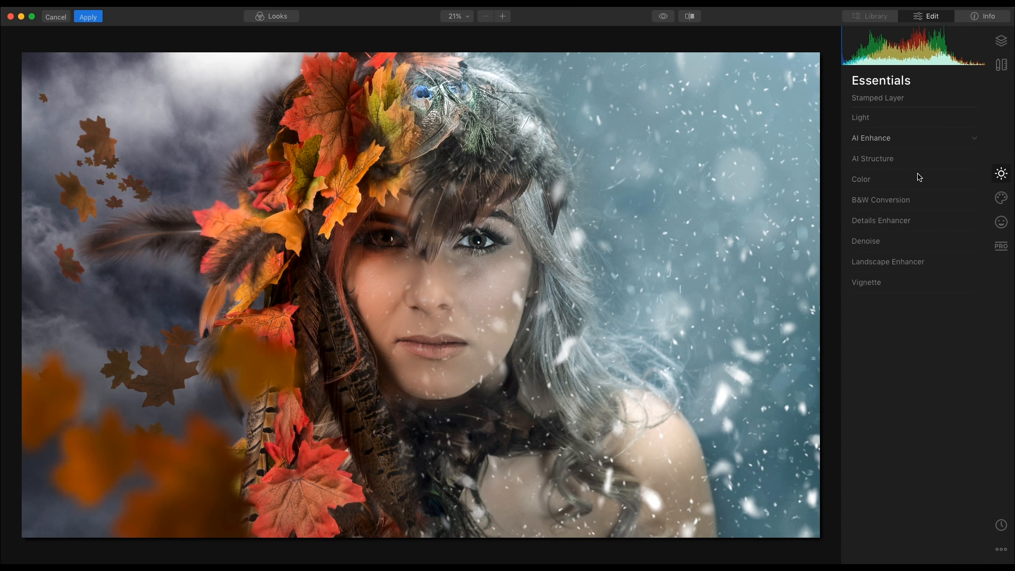
click(908, 144)
drag(855, 165, 871, 166)
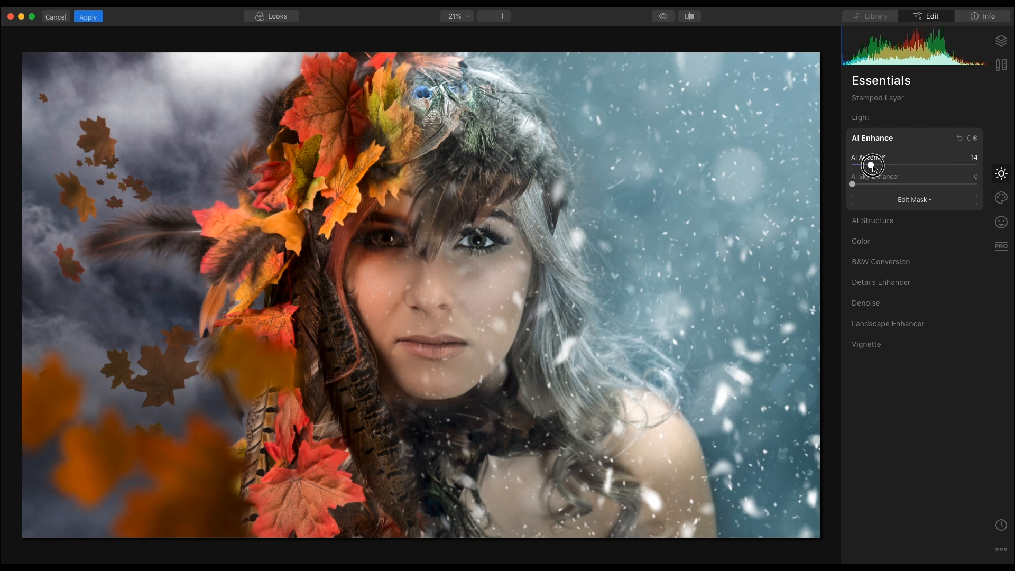
click(891, 222)
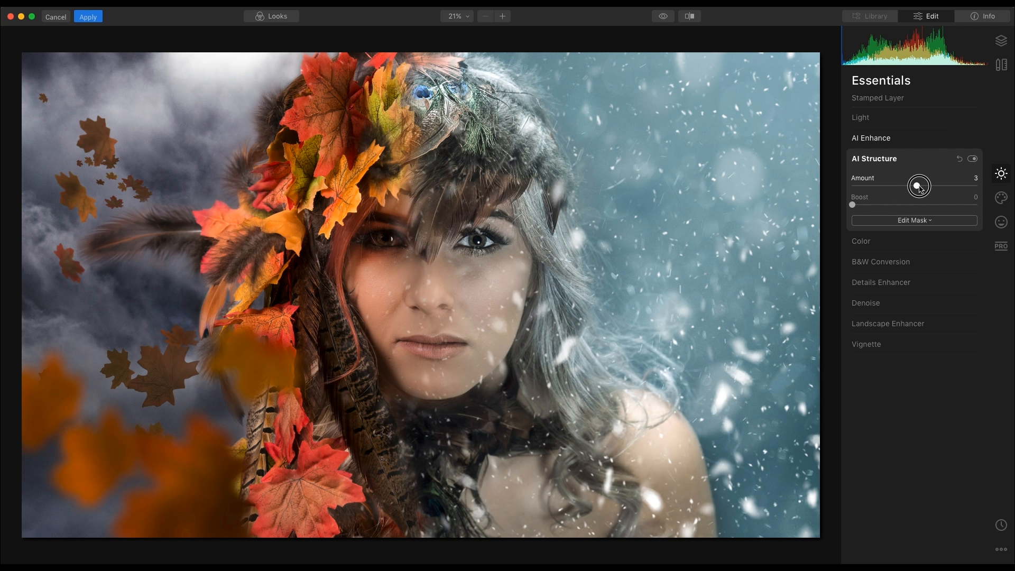
drag(920, 188, 921, 188)
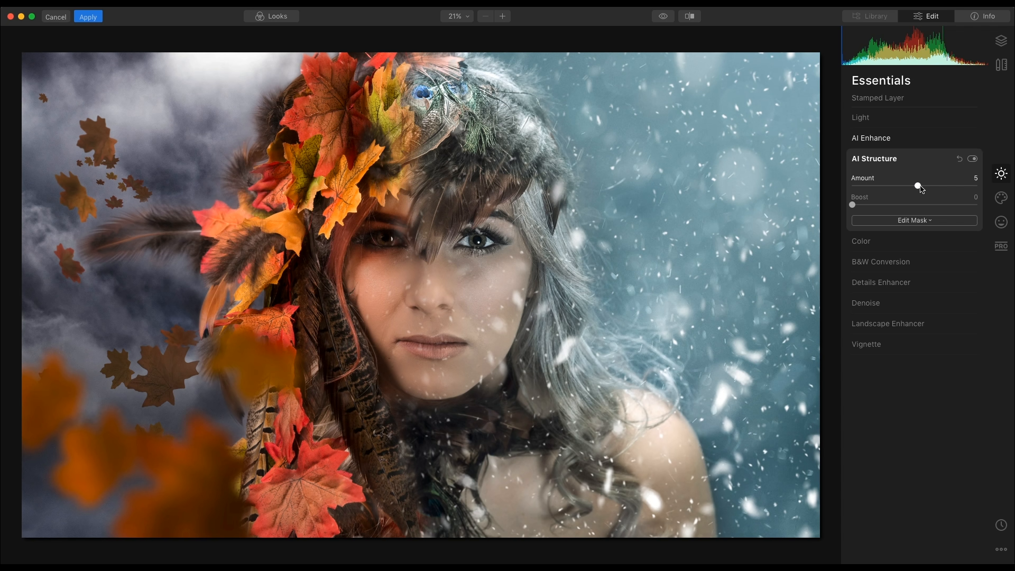
click(1001, 223)
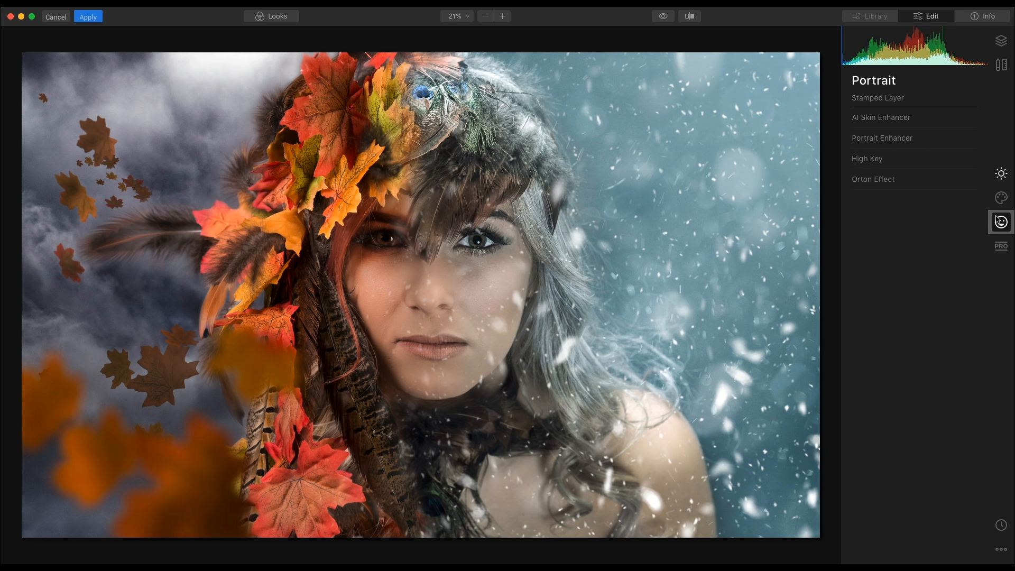
Step: In Portrait Enhancer, set Eye Enhancer to 16 and Eye Whitening to 1
click(884, 139)
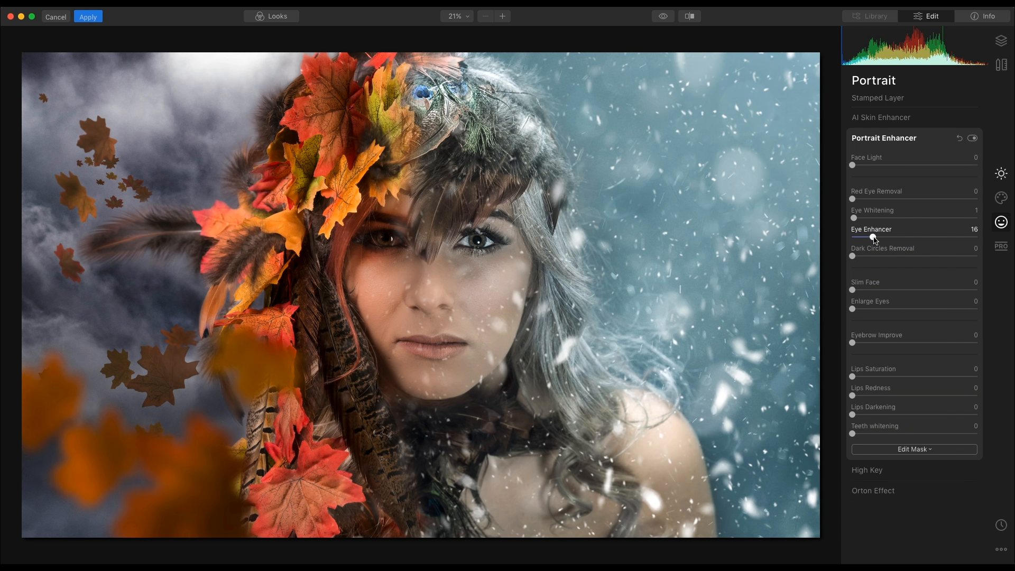
click(1002, 175)
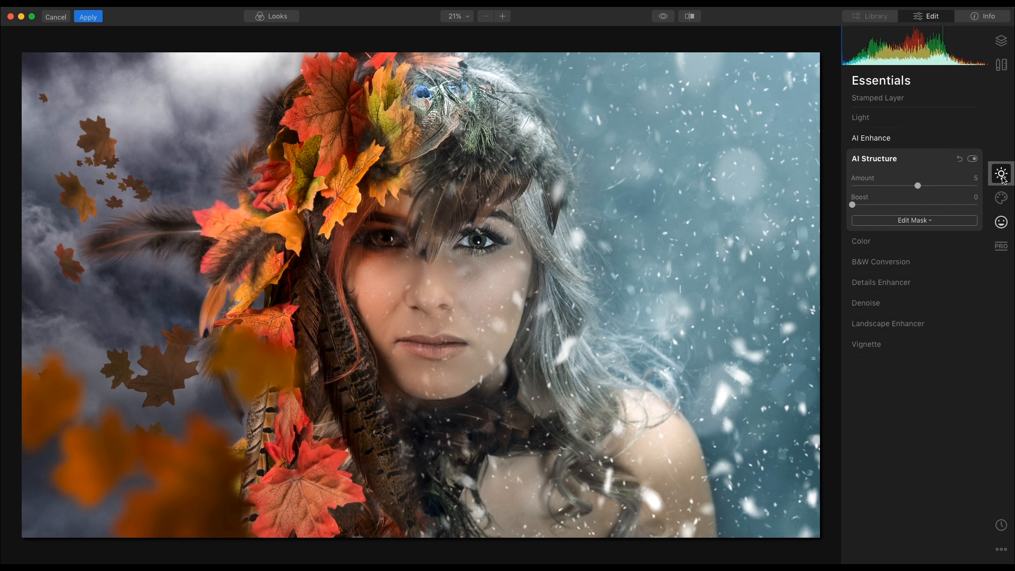
Step: Expand Vignette in Essentials and drag its Amount to -36
click(893, 346)
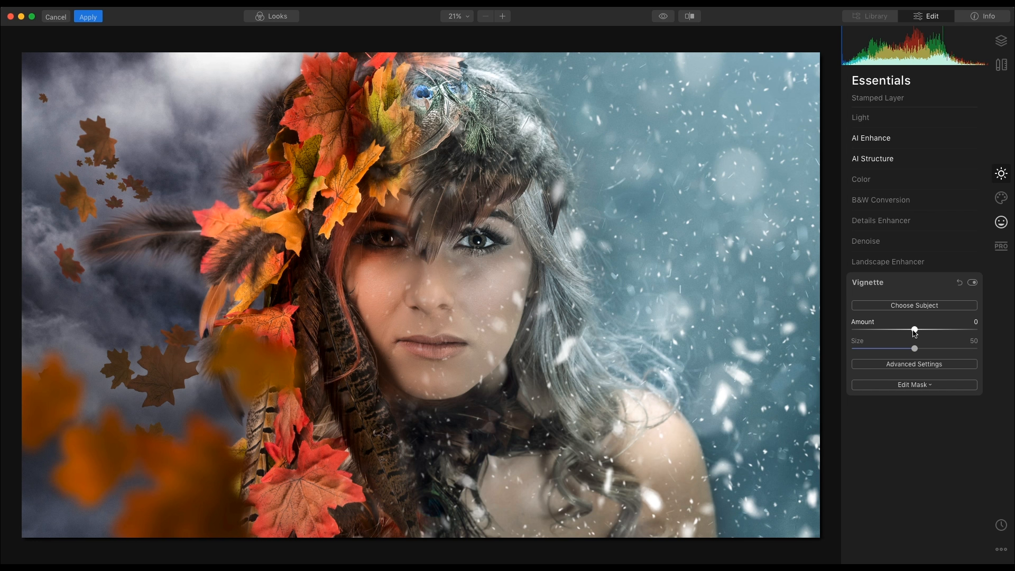
drag(909, 332, 864, 331)
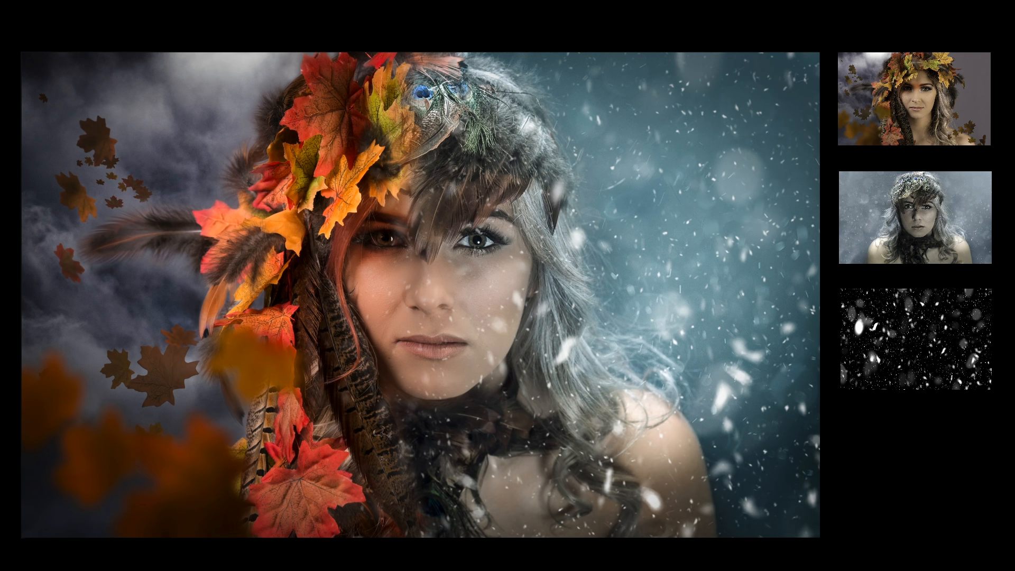